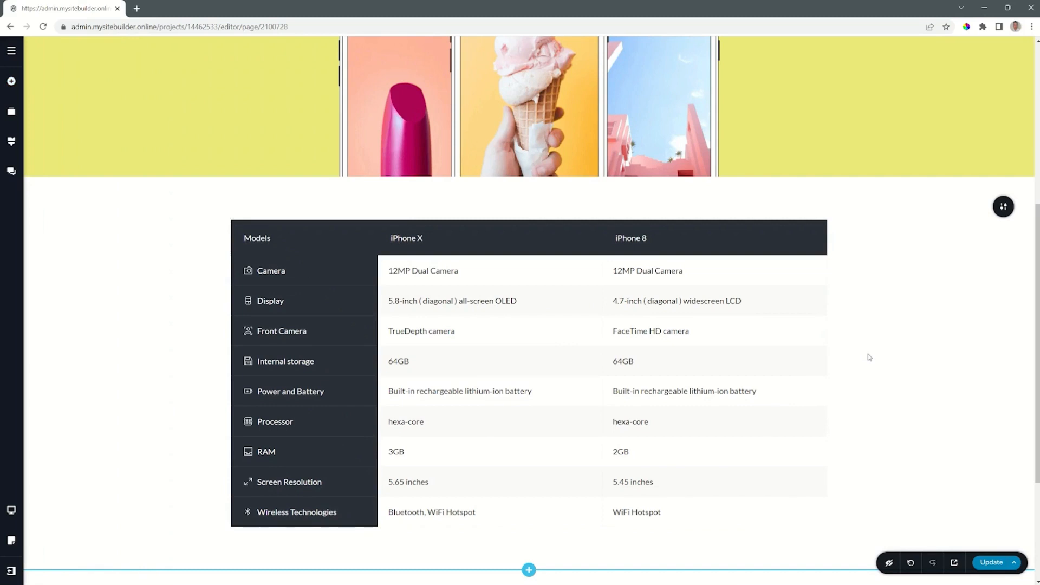
# Add a button, a line and a text element below the text in the iPhone 8 column's Camera cell.
pyautogui.scroll(-1, 869, 358)
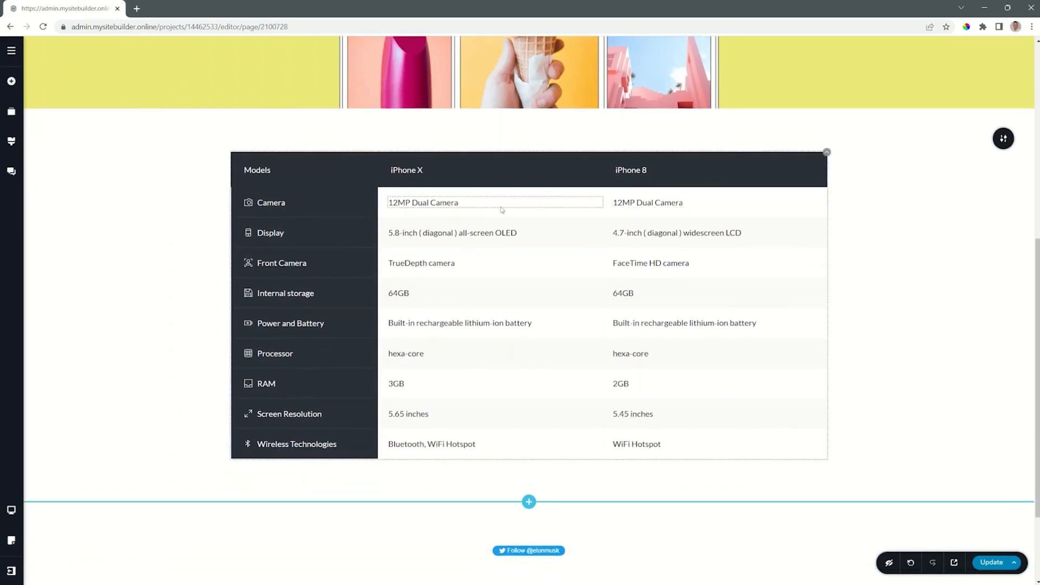
pyautogui.click(658, 202)
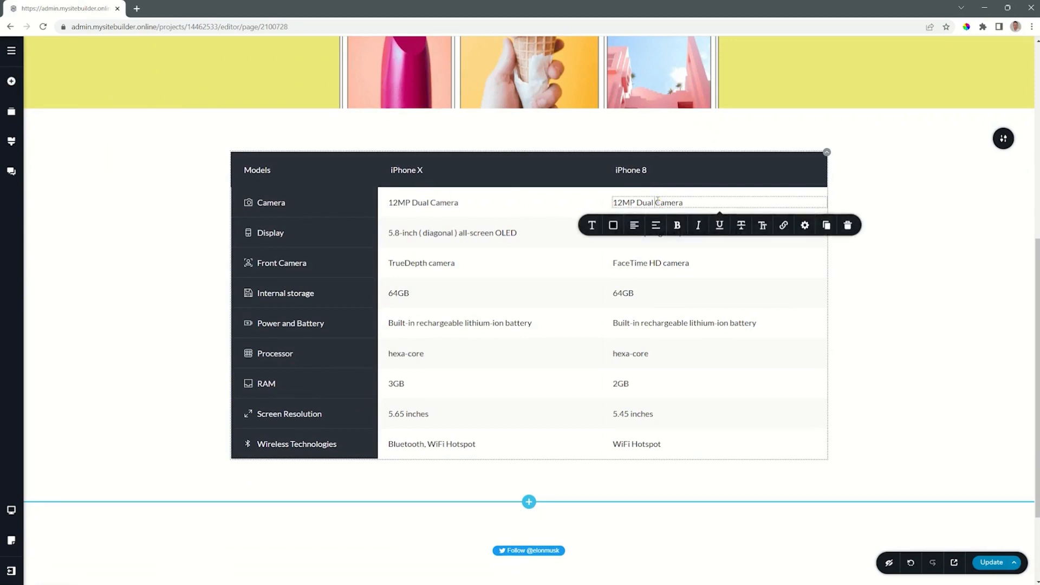
pyautogui.click(11, 81)
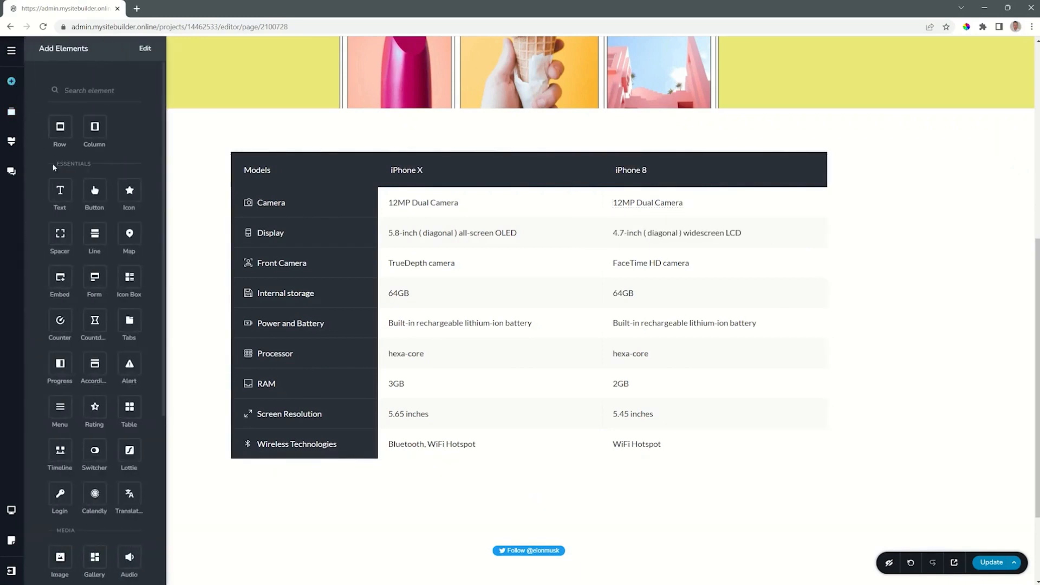
pyautogui.moveTo(94, 189); pyautogui.dragTo(643, 209)
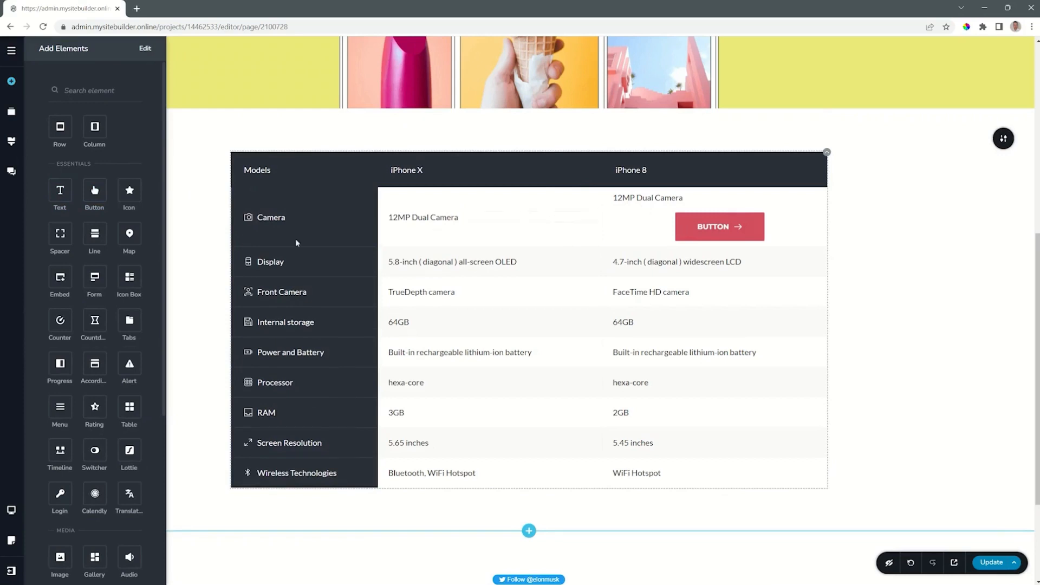
pyautogui.moveTo(94, 233); pyautogui.dragTo(641, 239)
pyautogui.moveTo(273, 209); pyautogui.dragTo(628, 258)
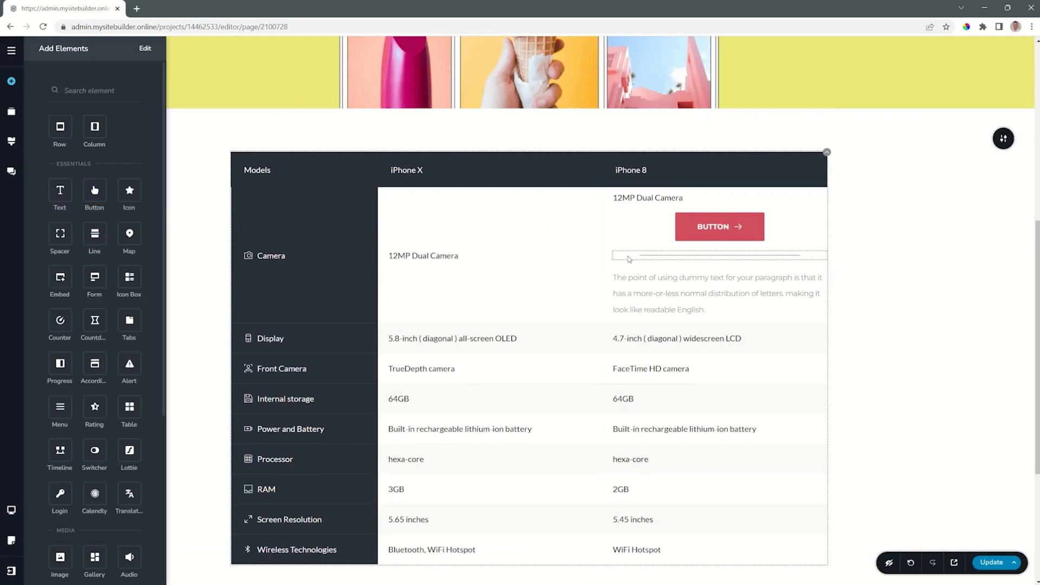
# Delete the added button, line and dummy text from the iPhone 8 column's Camera cell.
pyautogui.click(738, 233)
pyautogui.click(796, 194)
pyautogui.click(751, 216)
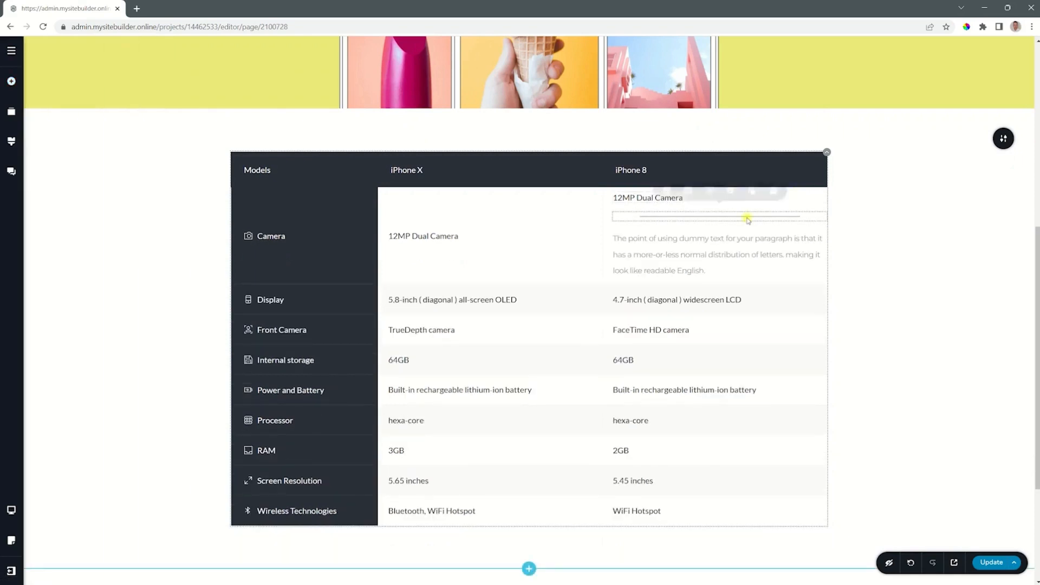
pyautogui.click(777, 194)
pyautogui.click(744, 219)
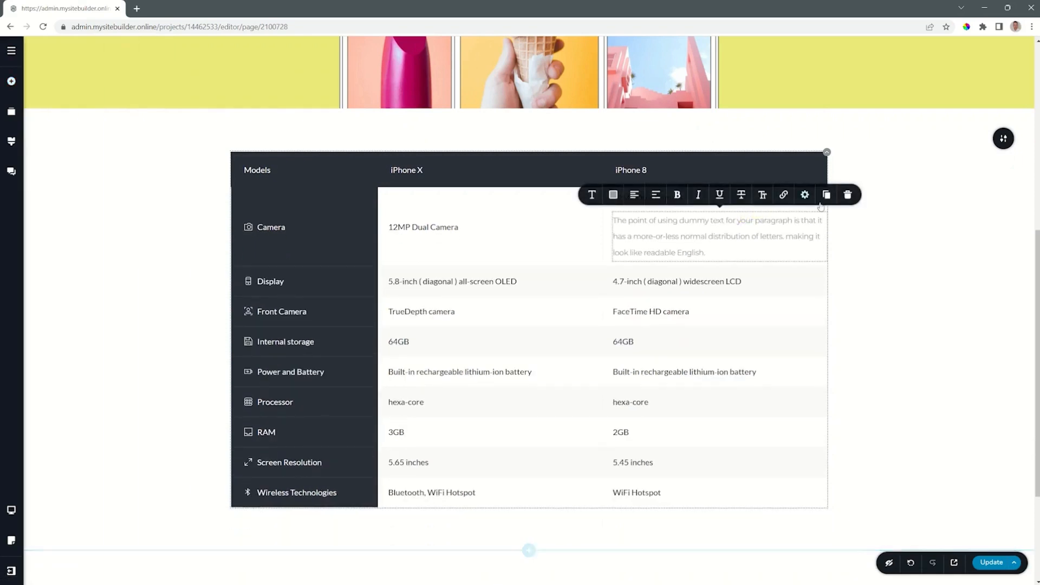
pyautogui.click(847, 194)
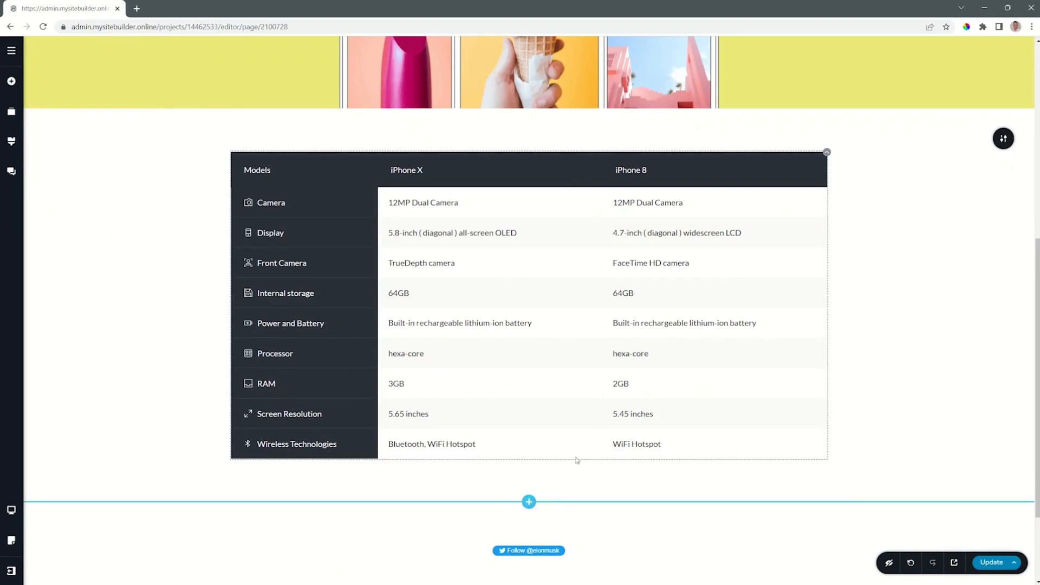
# Set the table's alternating row backgrounds to turquoise #00c8d6 for odd rows and yellow #ede97a for even rows.
pyautogui.click(826, 154)
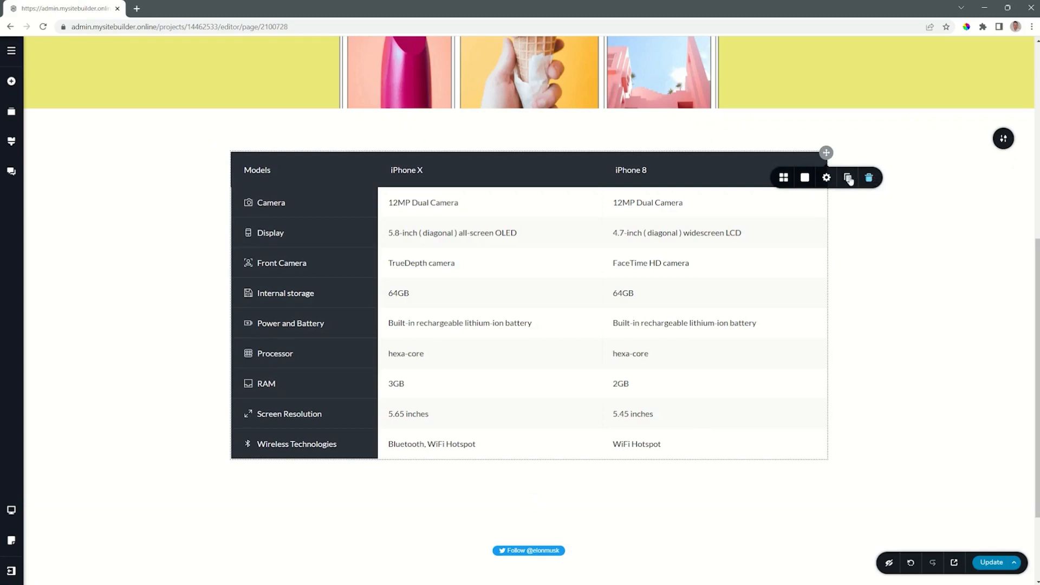
pyautogui.click(826, 179)
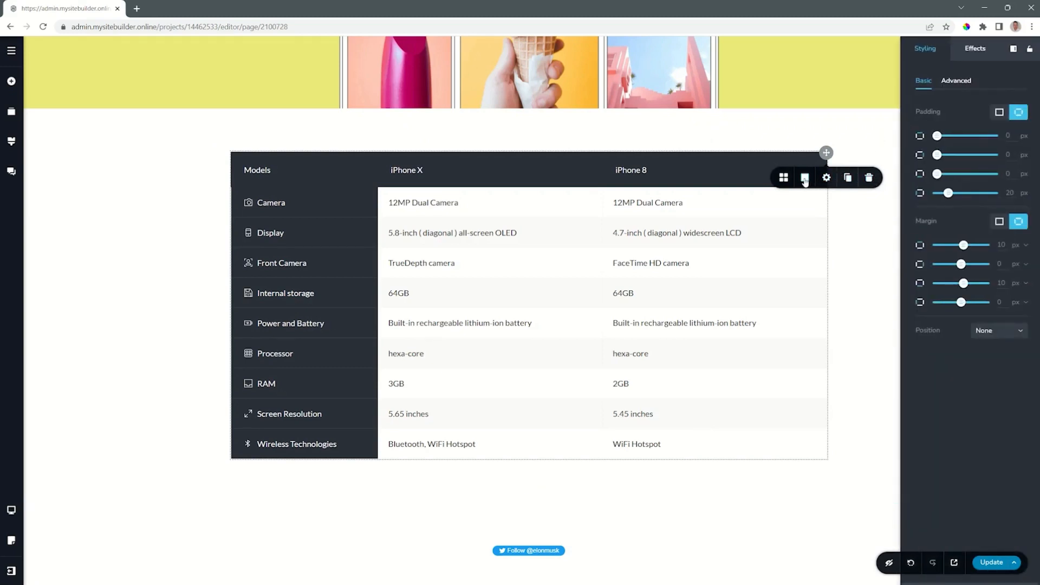
pyautogui.click(805, 179)
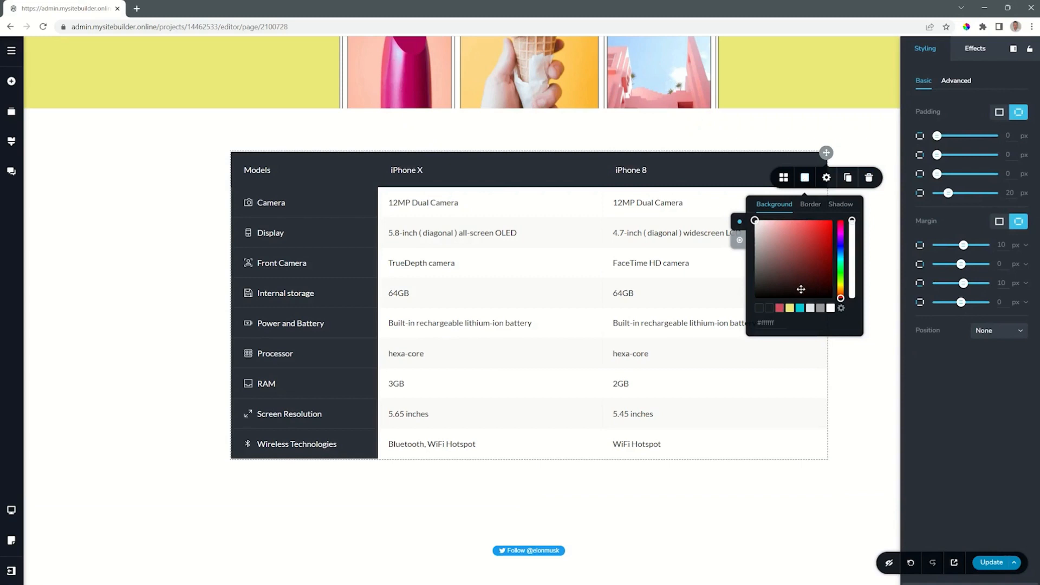
pyautogui.click(800, 309)
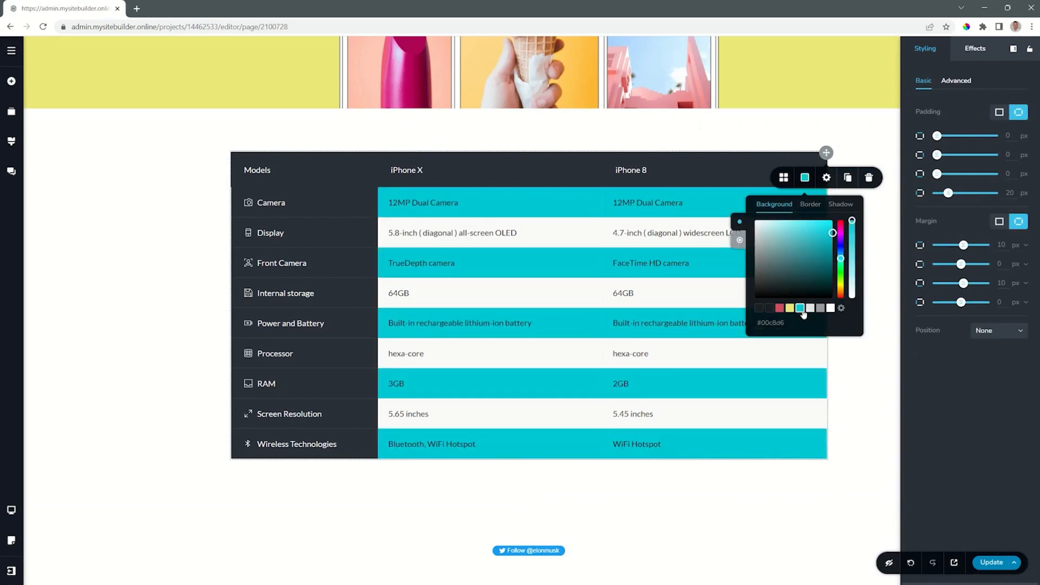
pyautogui.click(738, 240)
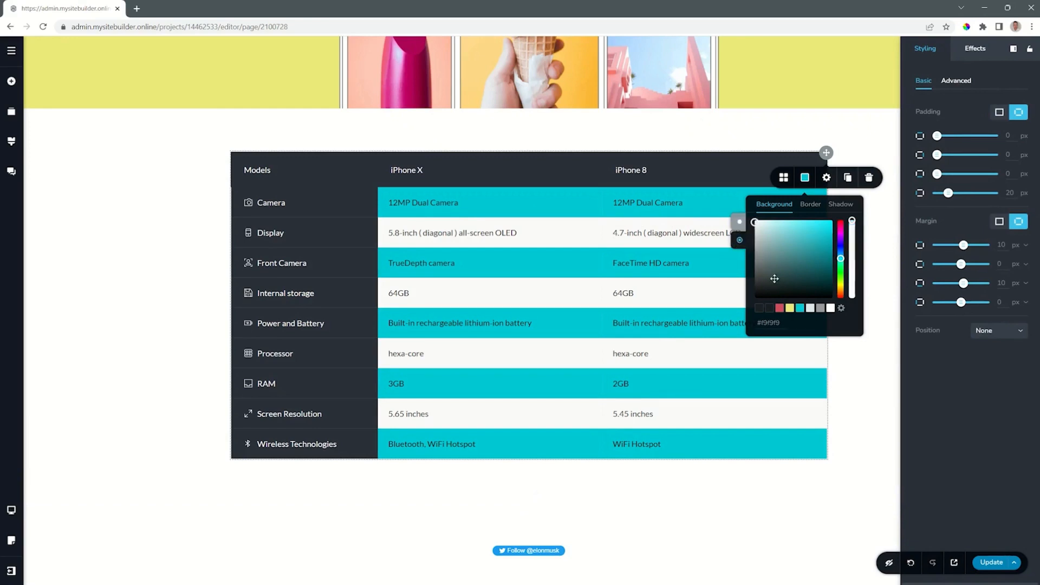
pyautogui.click(790, 307)
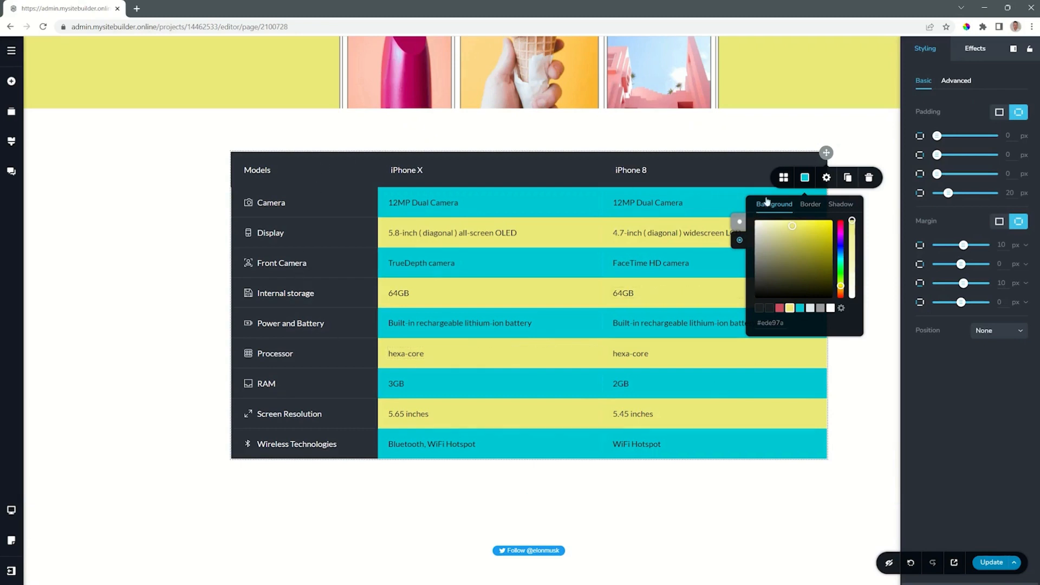
# Switch the table's head and sidebar off and on again, one after the other.
pyautogui.click(784, 178)
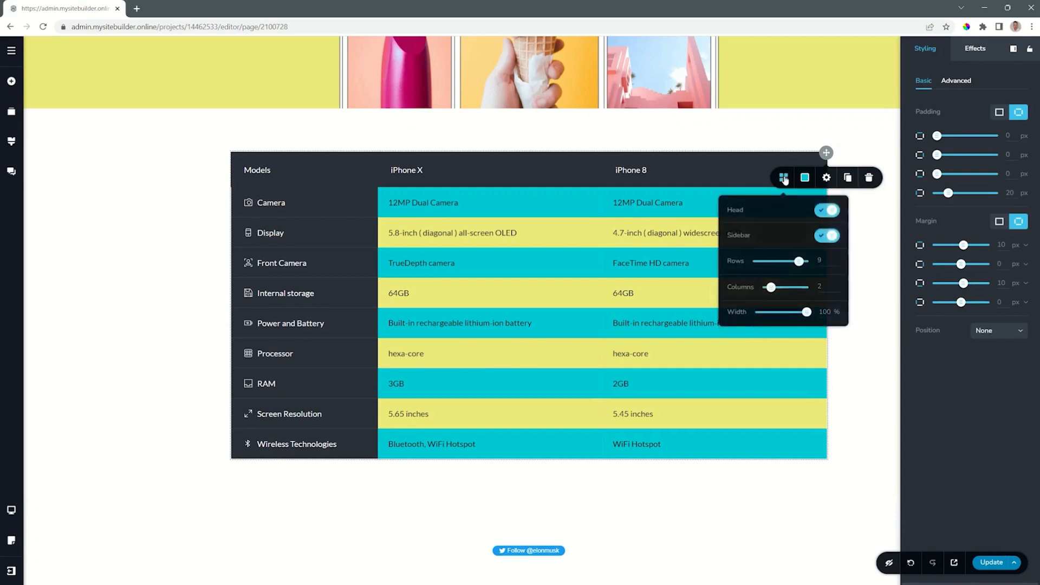
pyautogui.click(824, 211)
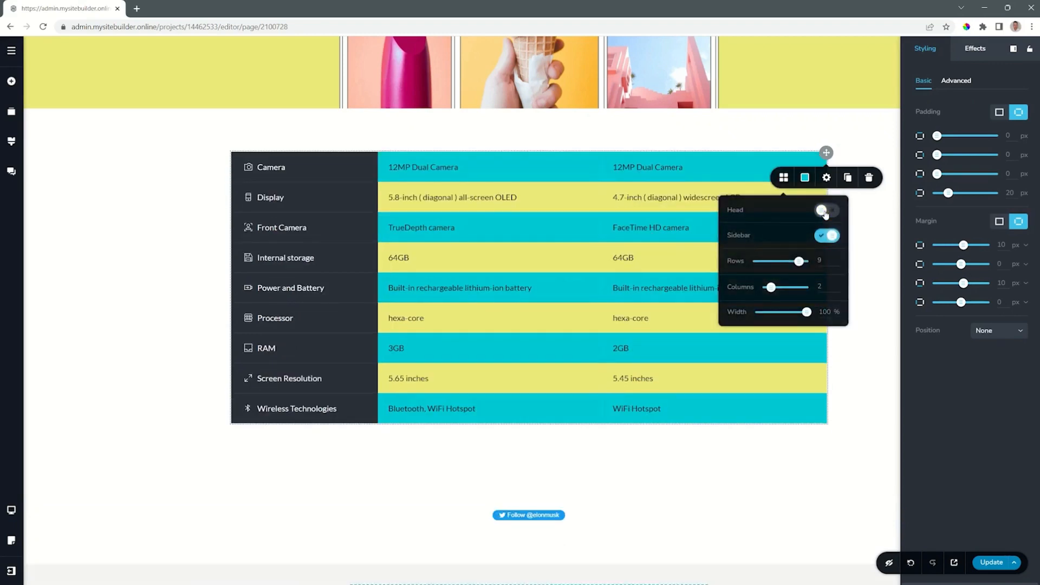
pyautogui.click(823, 211)
pyautogui.click(831, 236)
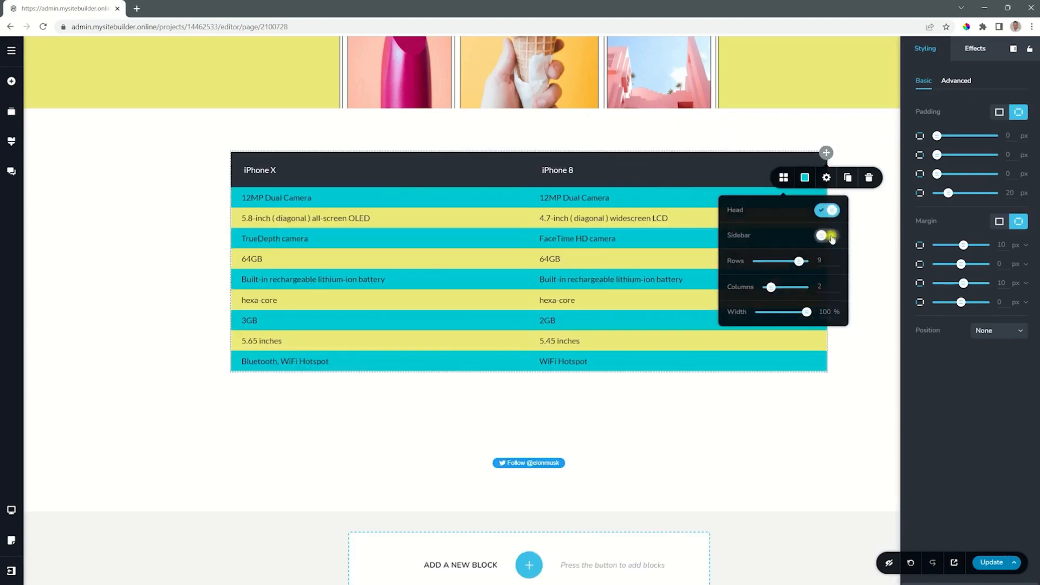
pyautogui.click(832, 238)
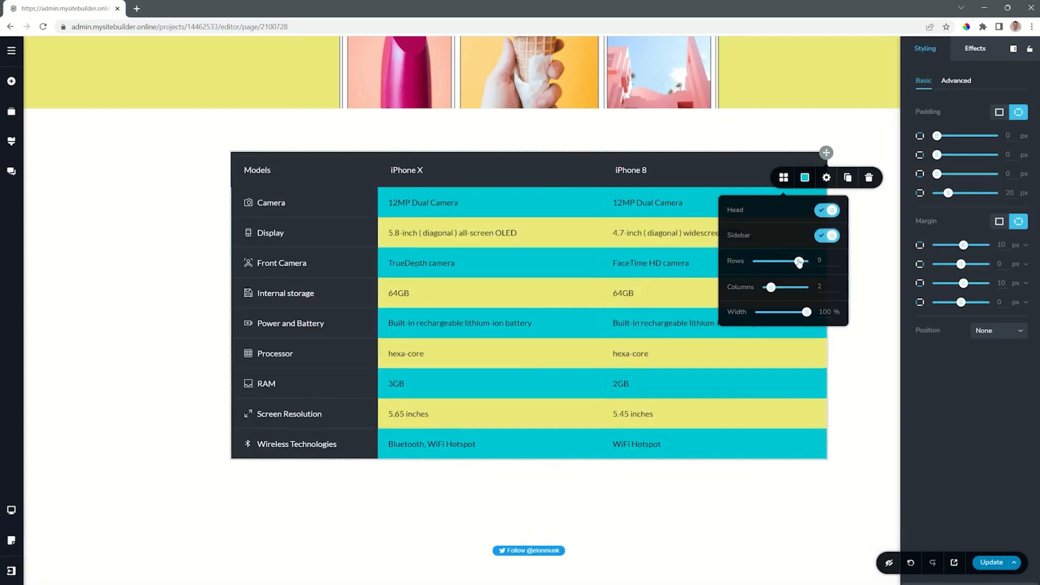
# Try the table with 10 and 15 rows, and set it back to 9 rows.
pyautogui.moveTo(799, 263); pyautogui.dragTo(812, 262)
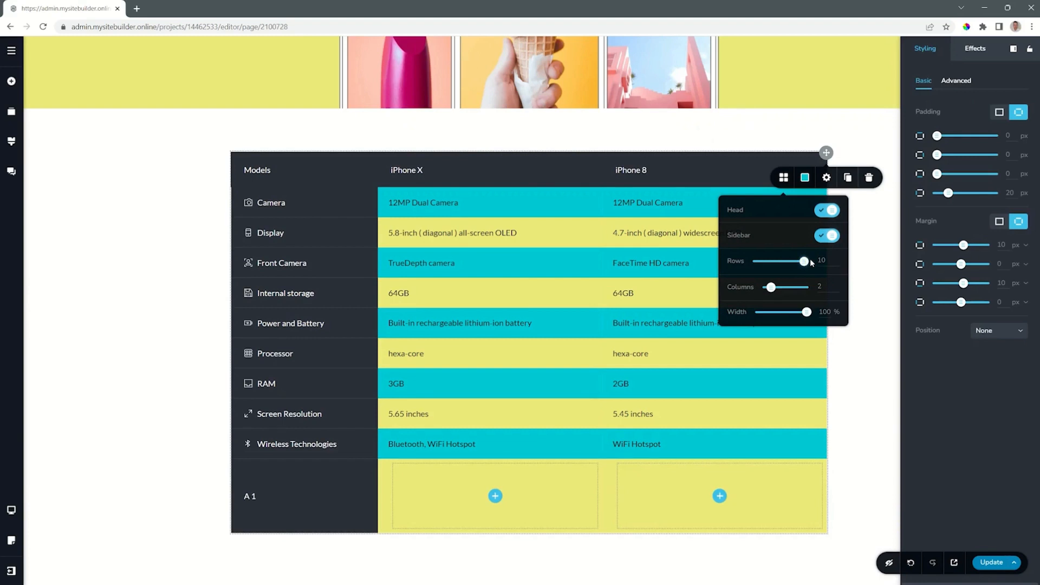
pyautogui.doubleClick(821, 262)
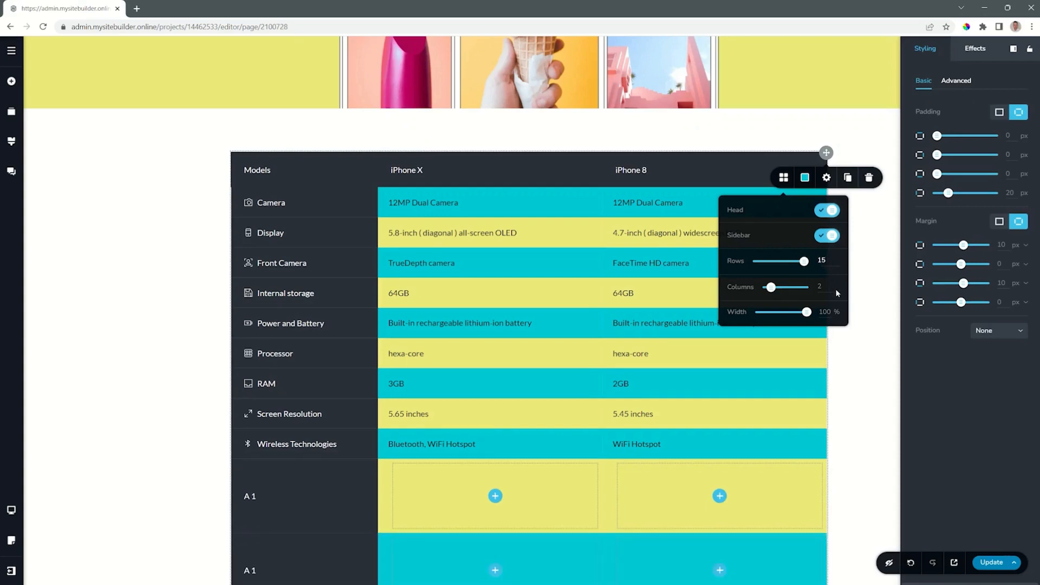
pyautogui.scroll(-6, 835, 288)
pyautogui.scroll(5, 850, 311)
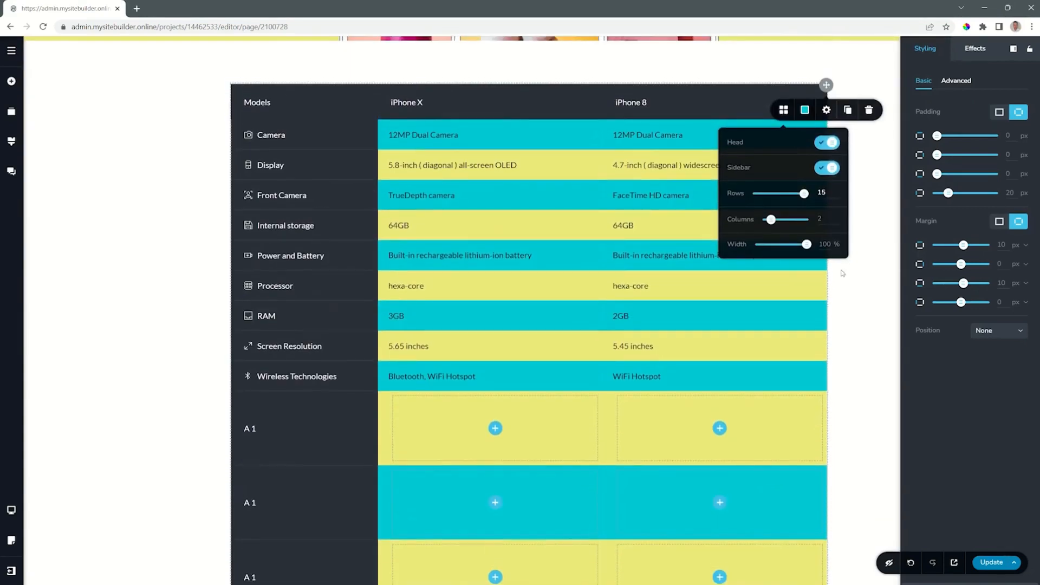
pyautogui.moveTo(804, 196); pyautogui.dragTo(816, 249)
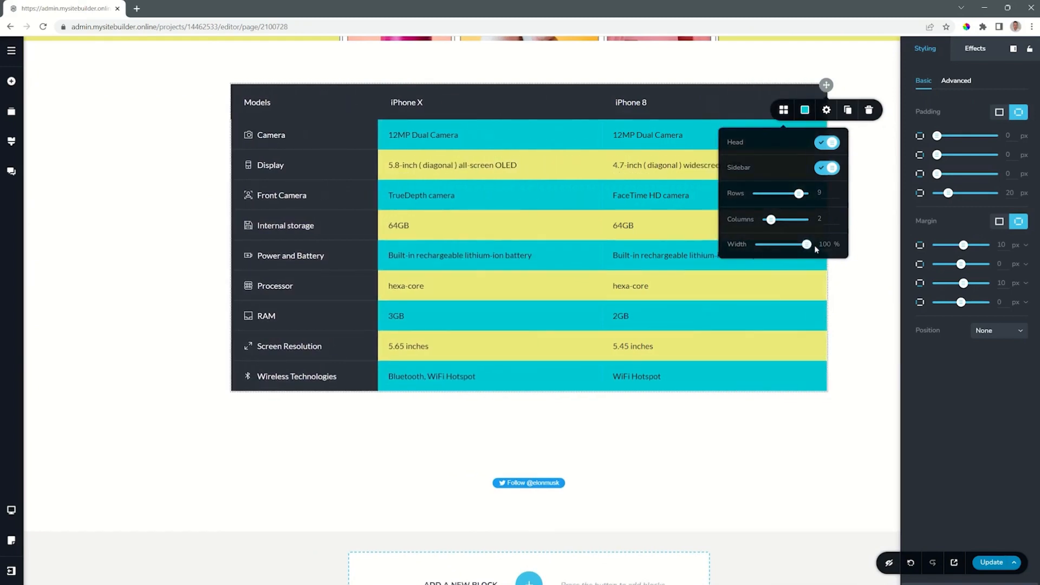
pyautogui.click(859, 253)
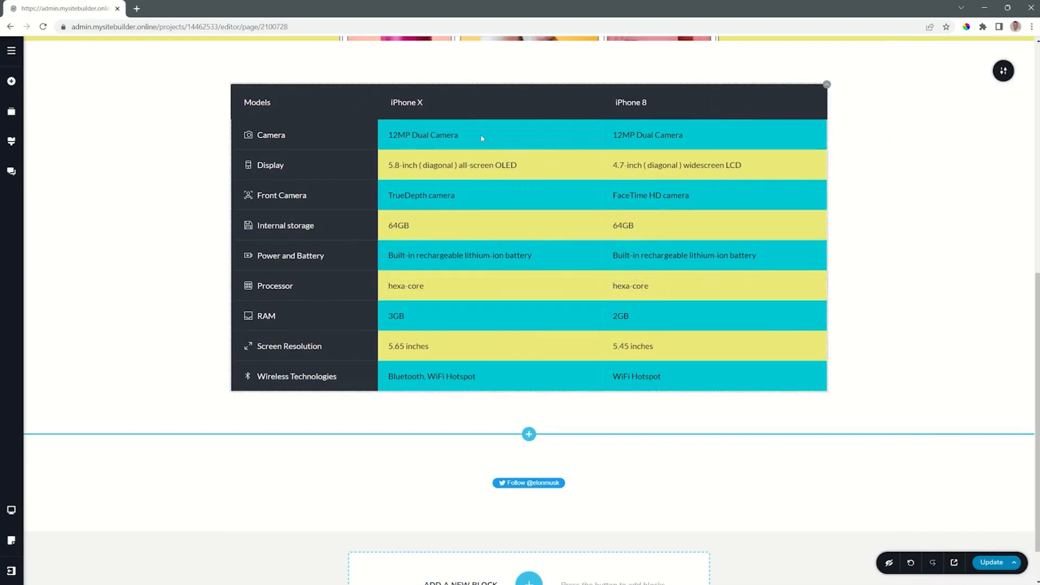
# Add the first outline icon to the Models header cell, try it before the text, and place it after the text.
pyautogui.click(261, 102)
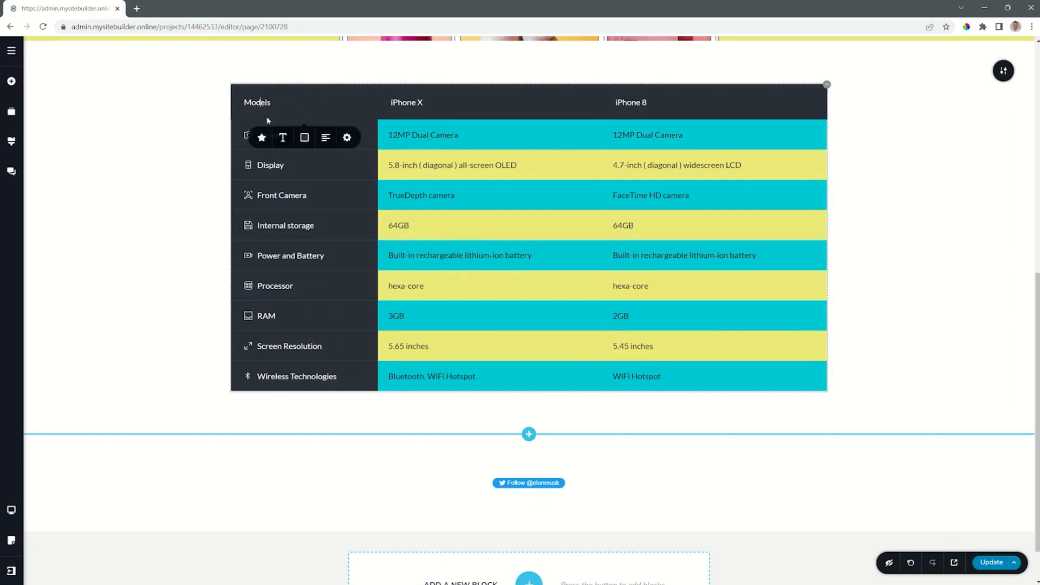
pyautogui.click(261, 138)
pyautogui.click(314, 171)
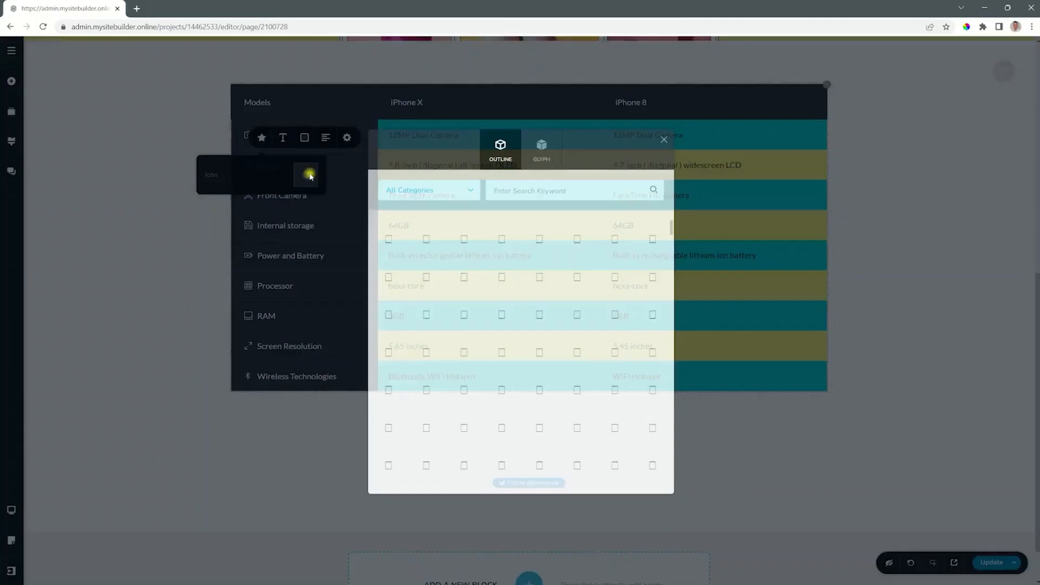
pyautogui.click(393, 250)
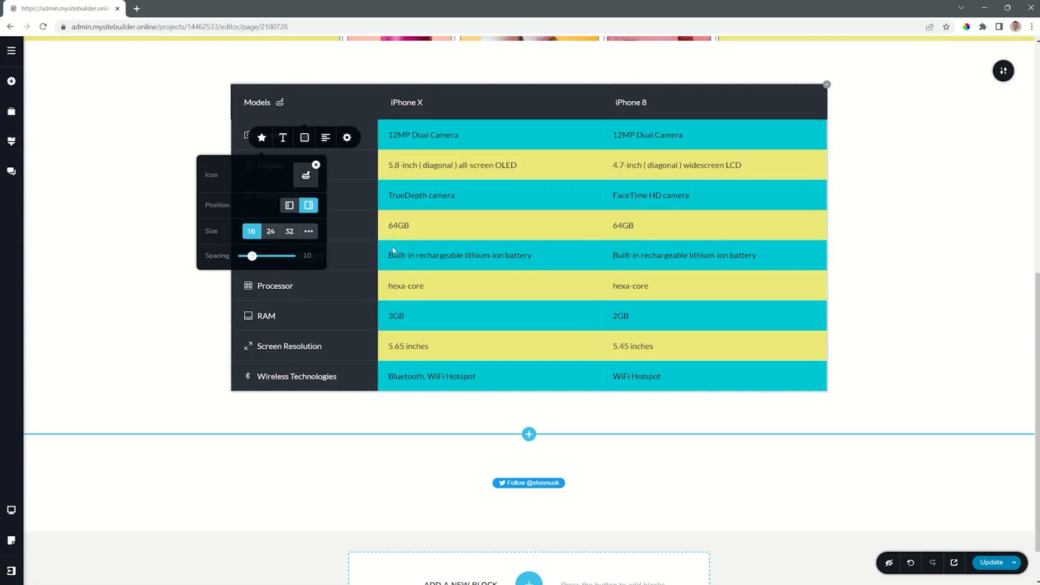
pyautogui.click(289, 205)
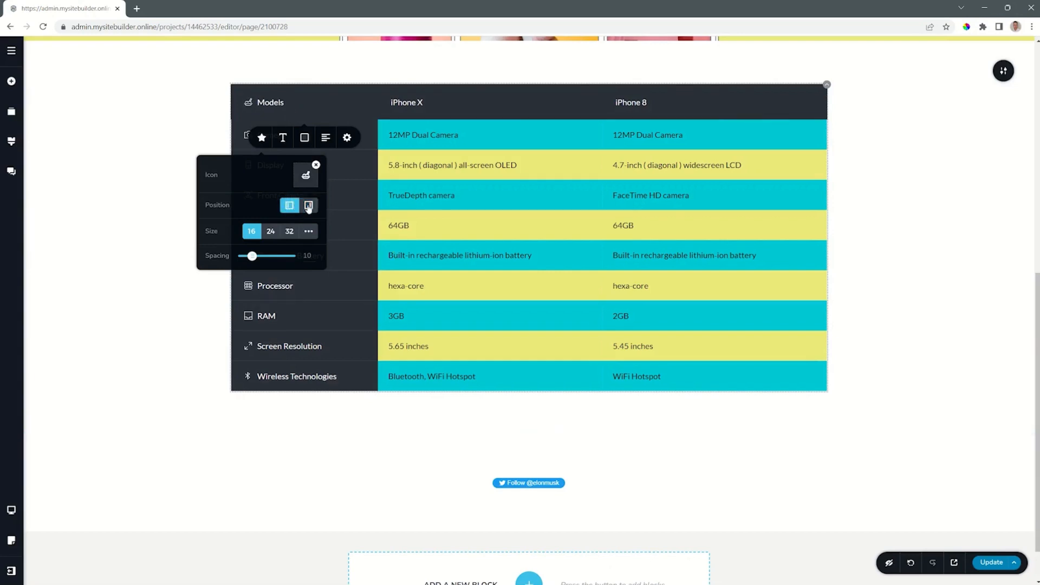
pyautogui.click(308, 206)
# Set the background colour of the table's header row to turquoise #00c8d6.
pyautogui.click(284, 138)
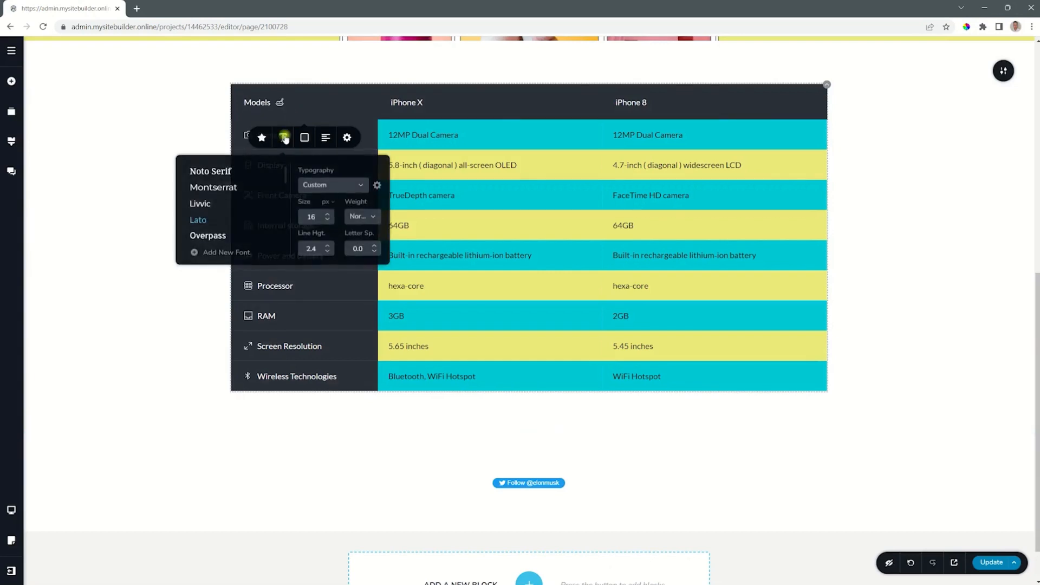
pyautogui.click(304, 138)
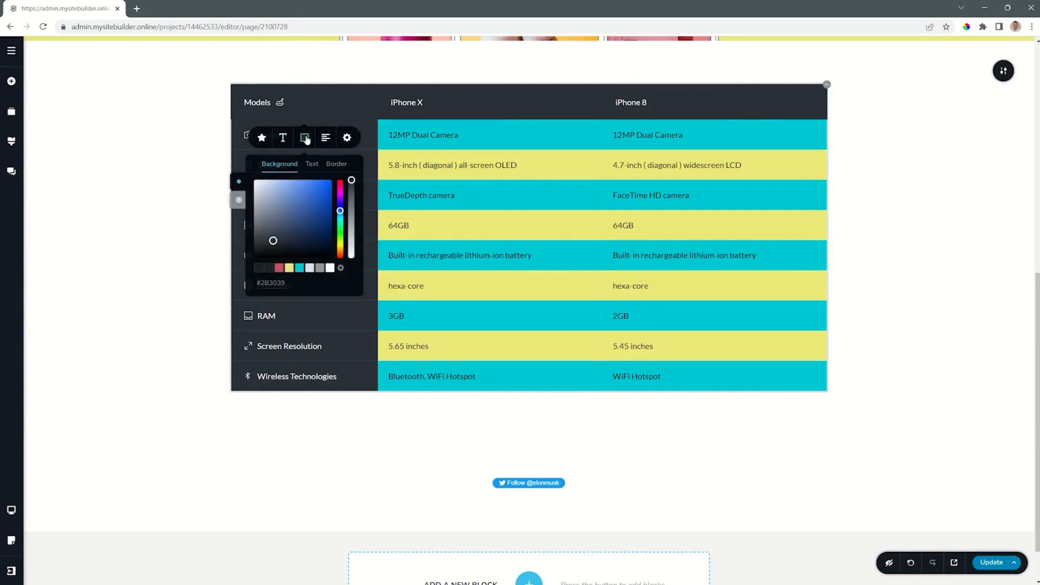
pyautogui.click(300, 268)
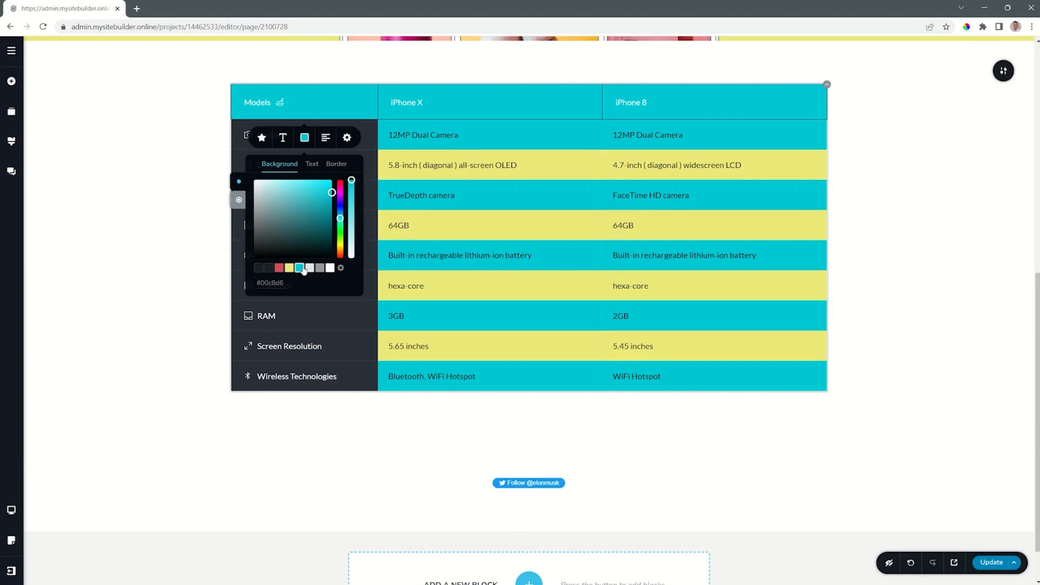
# Switch the header row's padding to one uniform value for all sides and set it to 23 px.
pyautogui.click(345, 138)
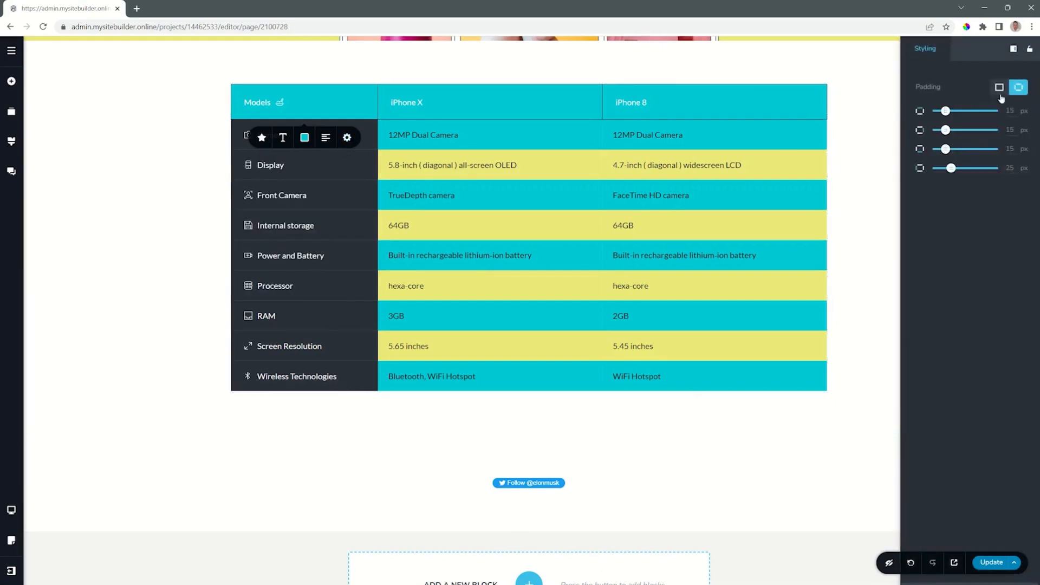
pyautogui.click(1005, 88)
pyautogui.moveTo(933, 116)
pyautogui.mouseDown()
pyautogui.moveTo(921, 114)
pyautogui.moveTo(936, 111)
pyautogui.mouseUp()
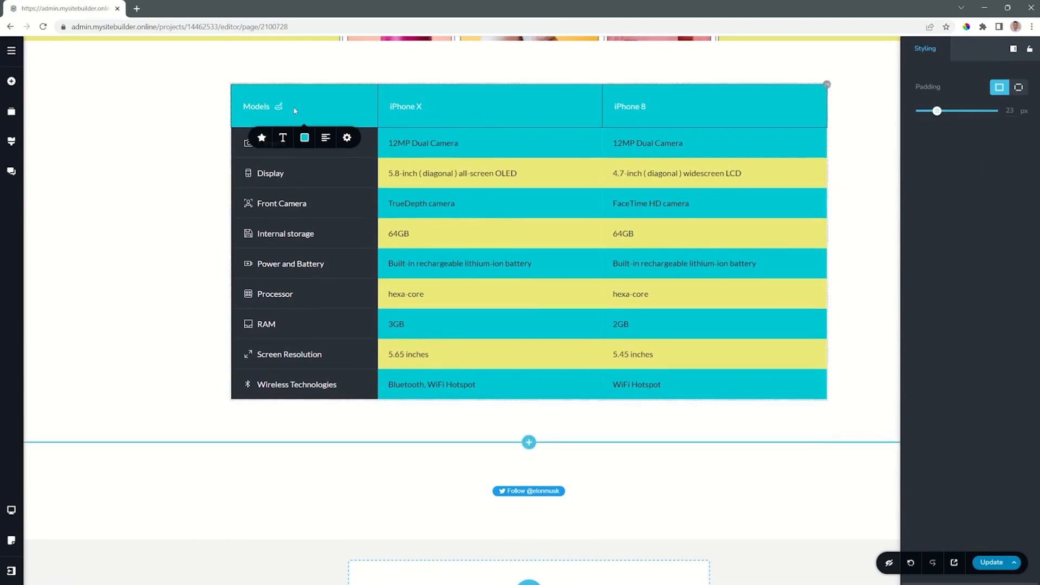
# Replace the iPhone X column heading with "Samsung s8".
pyautogui.doubleClick(399, 107)
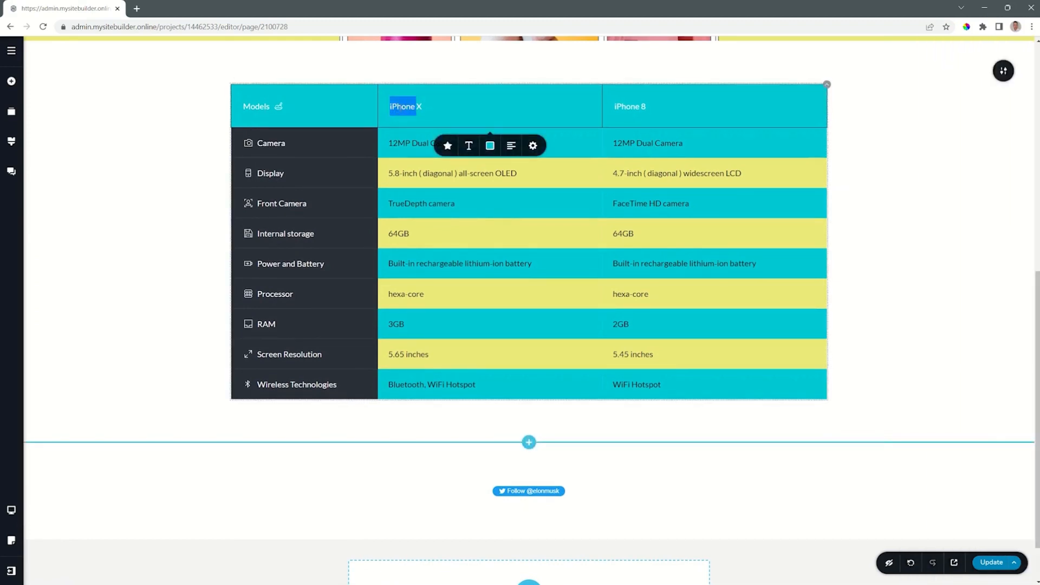
pyautogui.write('Samsung s8')
# Change the font of the table's first-column labels, starting from the Camera cell, to Montserrat.
pyautogui.click(268, 143)
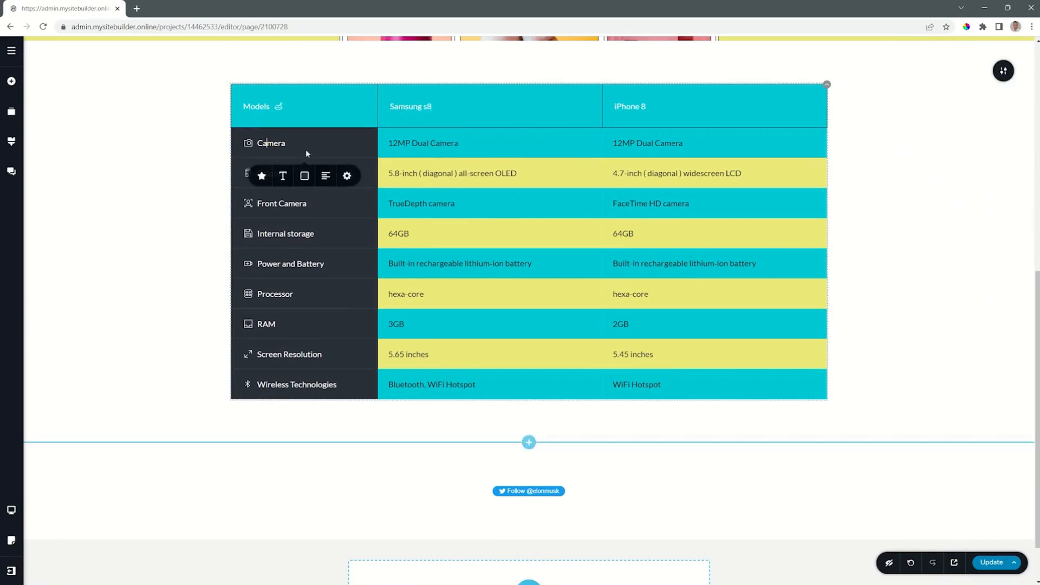
pyautogui.click(262, 176)
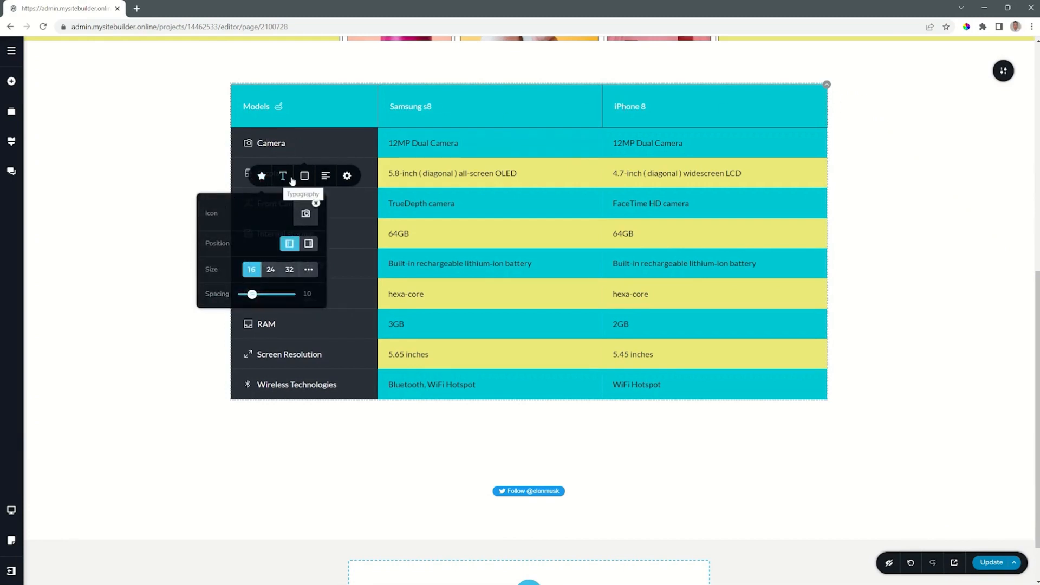
pyautogui.click(283, 177)
pyautogui.click(221, 227)
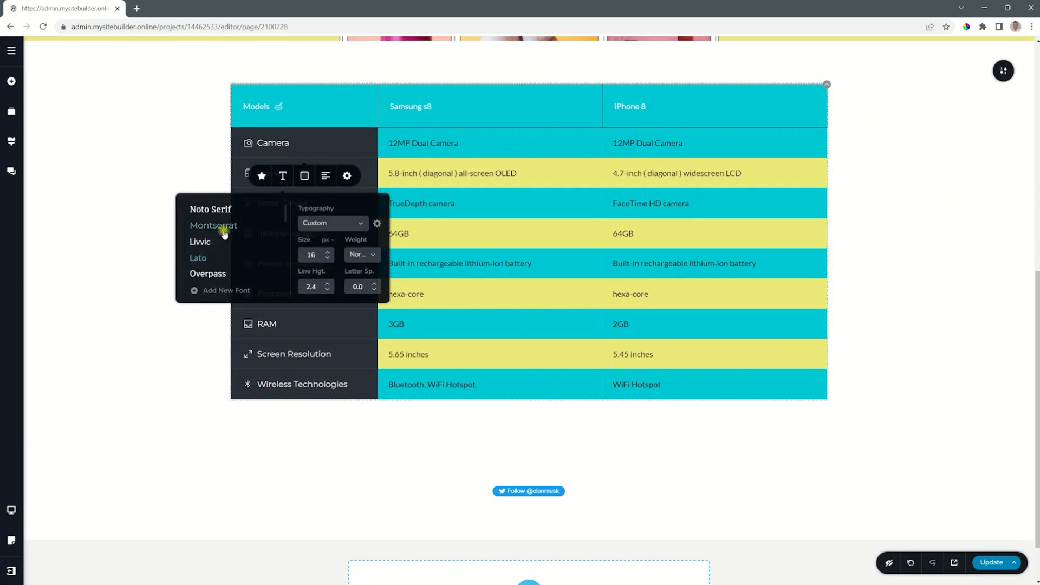
# Set the first column's normal background colour to turquoise #00c8d6 and its hover background colour to yellow.
pyautogui.click(304, 176)
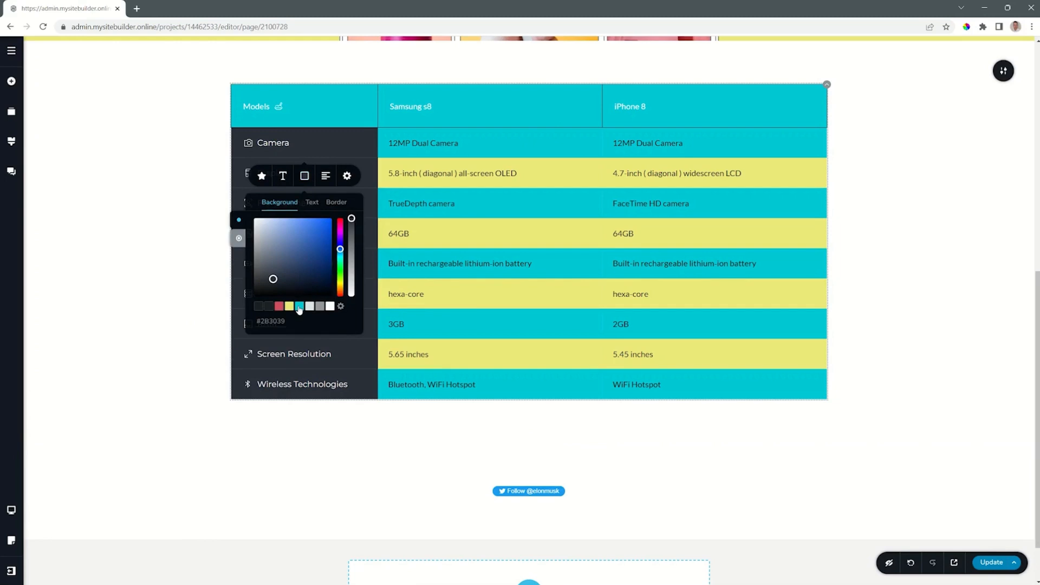
pyautogui.click(299, 306)
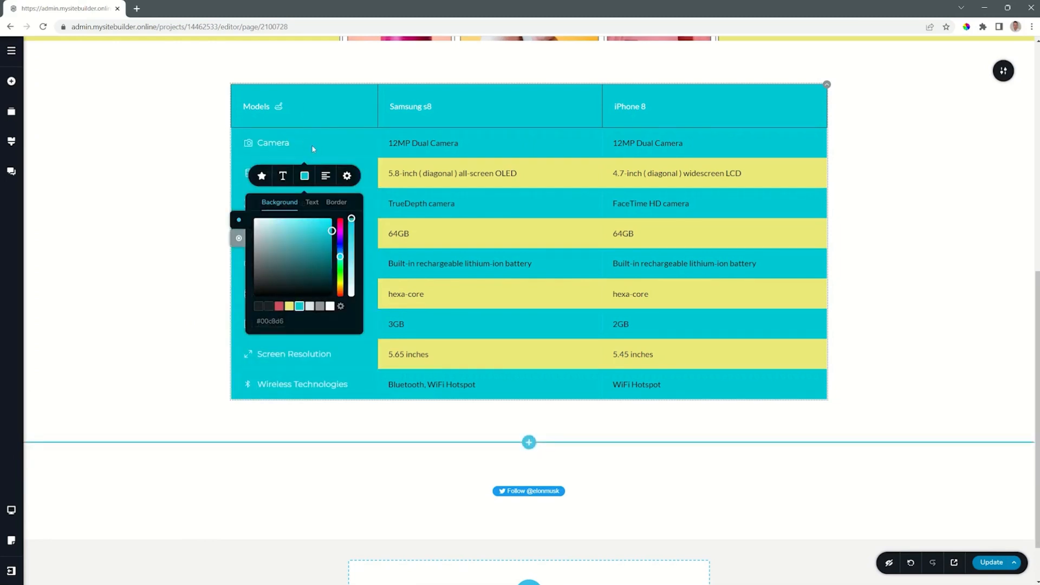
pyautogui.click(238, 238)
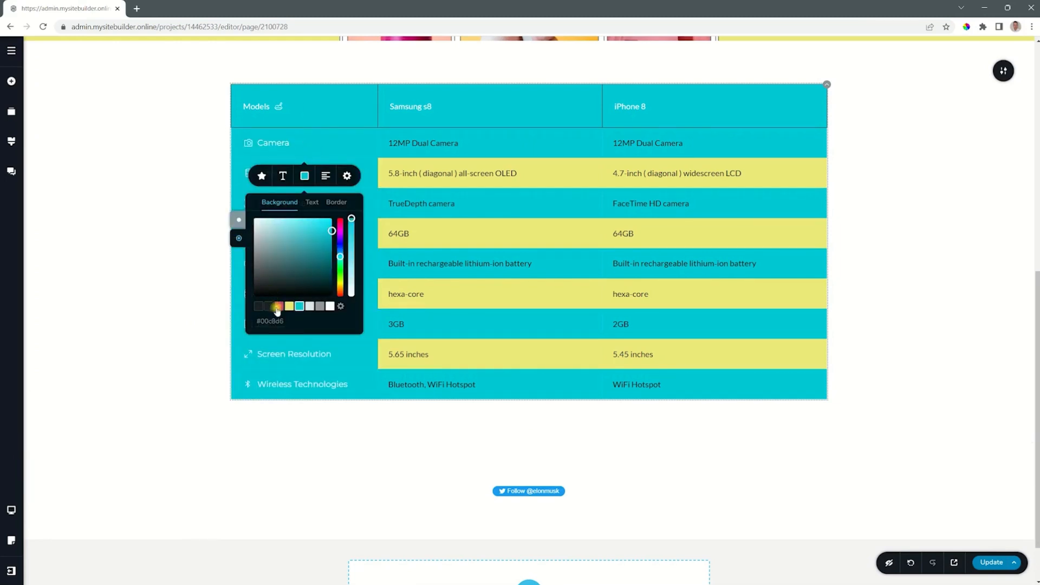
pyautogui.click(289, 307)
pyautogui.click(496, 296)
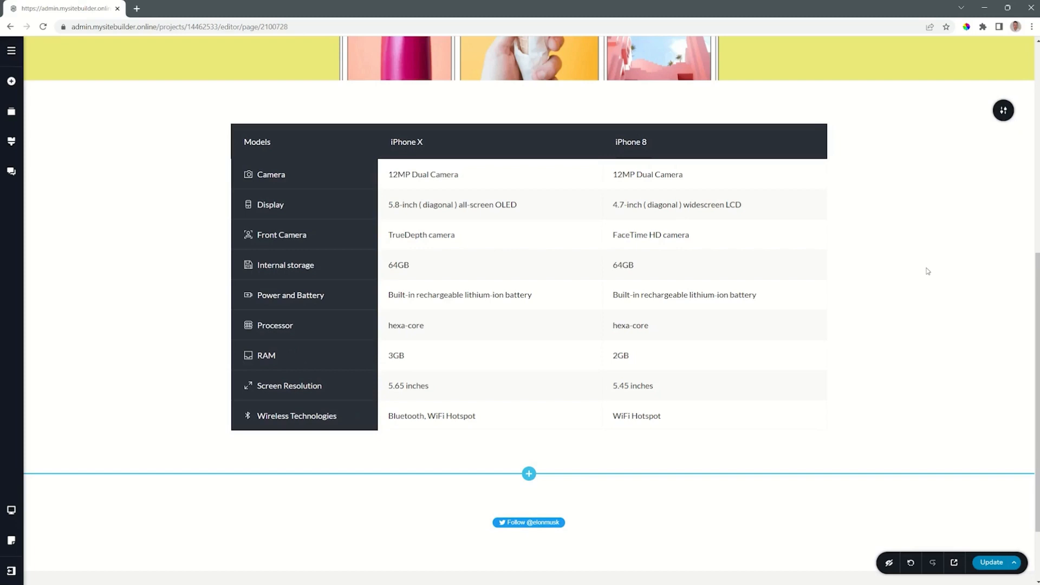
# Preview the page in the tablet and mobile layouts, and check the mobile table's columns across its full width.
pyautogui.click(10, 509)
pyautogui.click(54, 508)
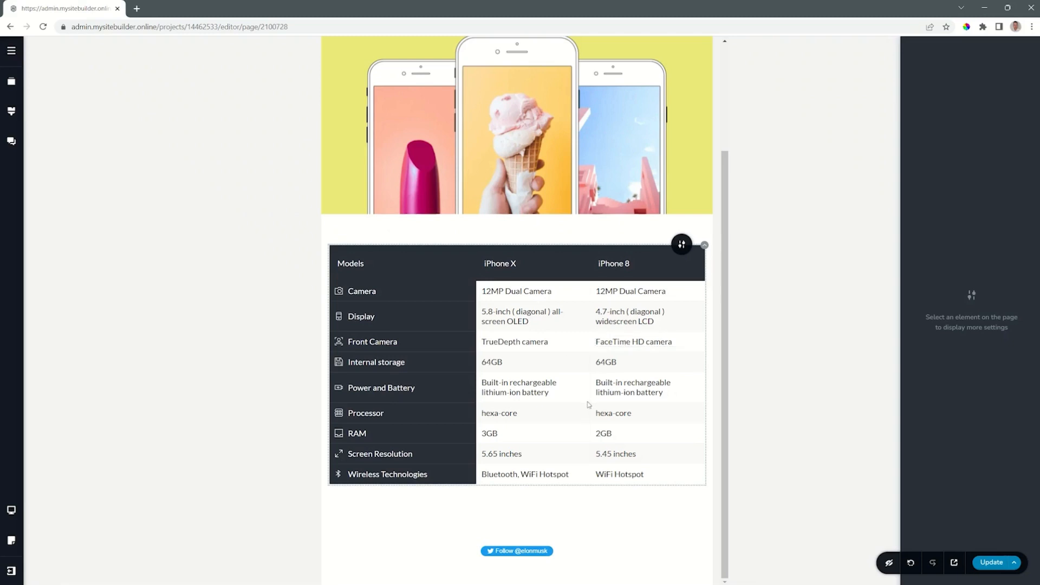
pyautogui.click(11, 510)
pyautogui.click(62, 526)
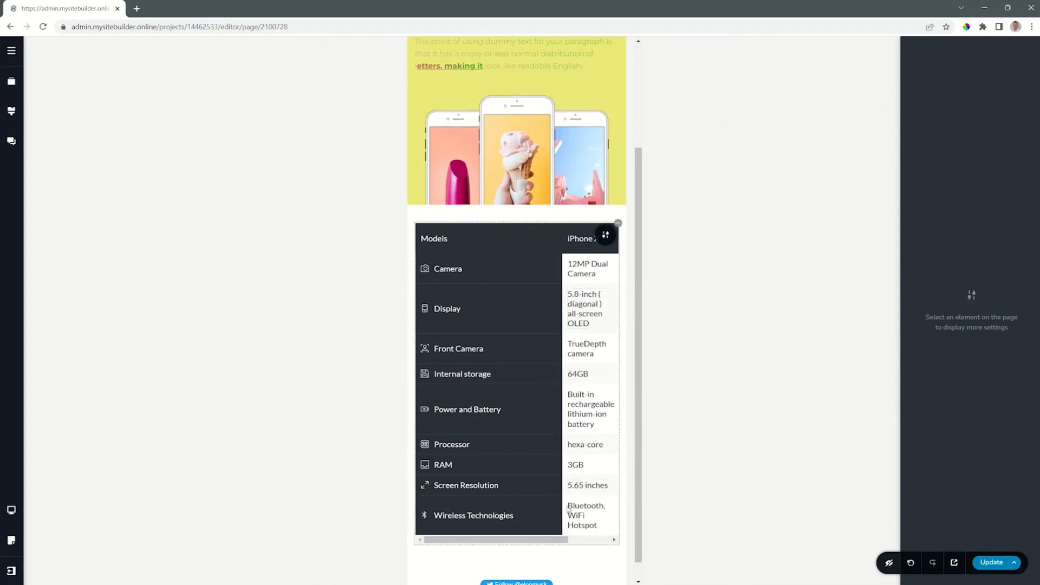
pyautogui.moveTo(549, 543); pyautogui.dragTo(606, 547)
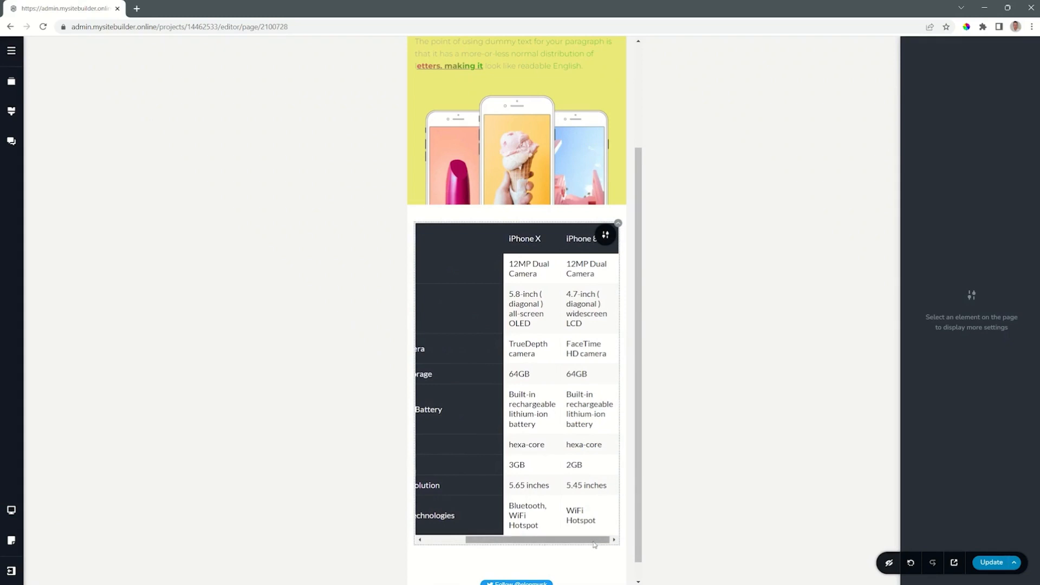
pyautogui.moveTo(594, 545); pyautogui.dragTo(499, 543)
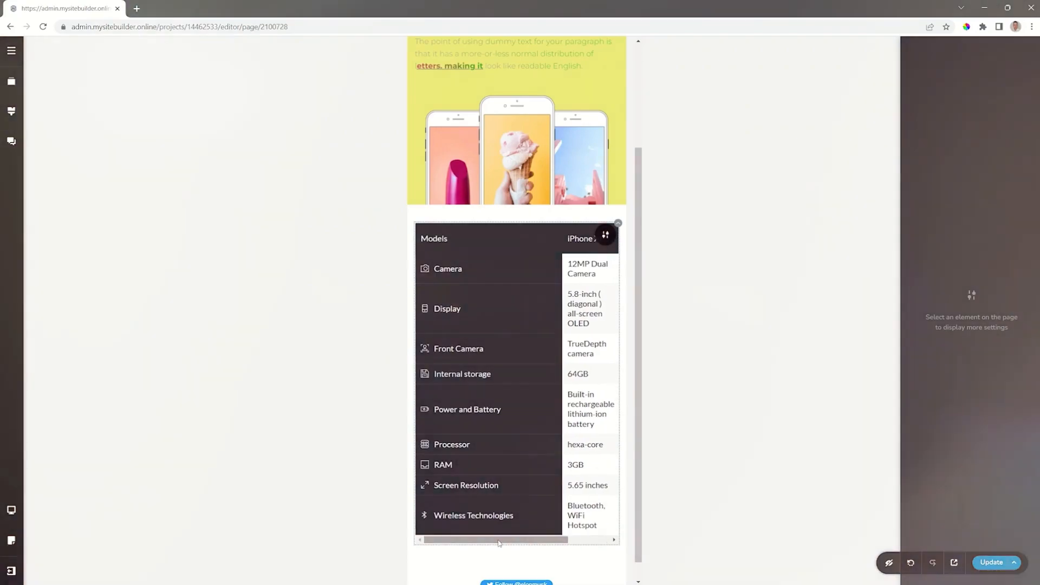